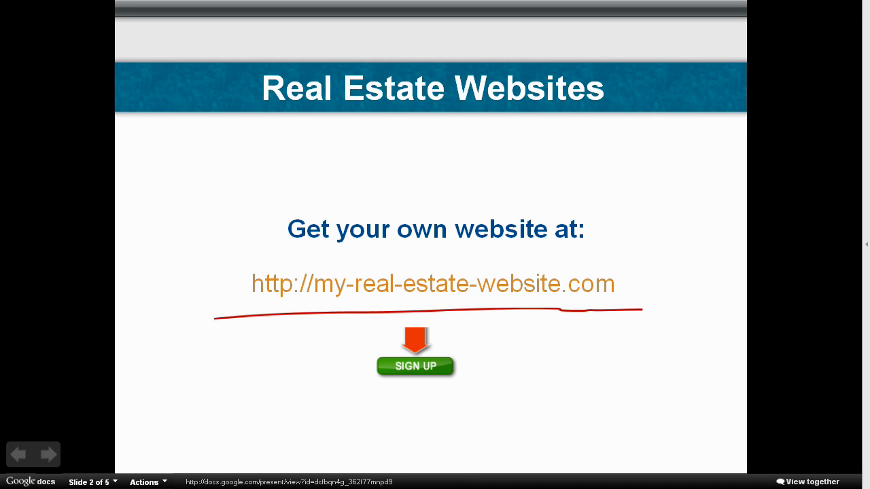
pyautogui.press('Right')
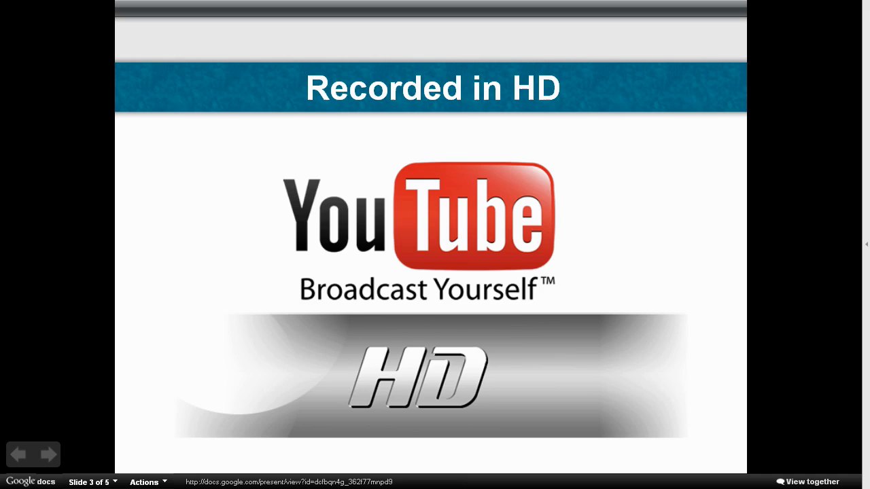
pyautogui.press('Right')
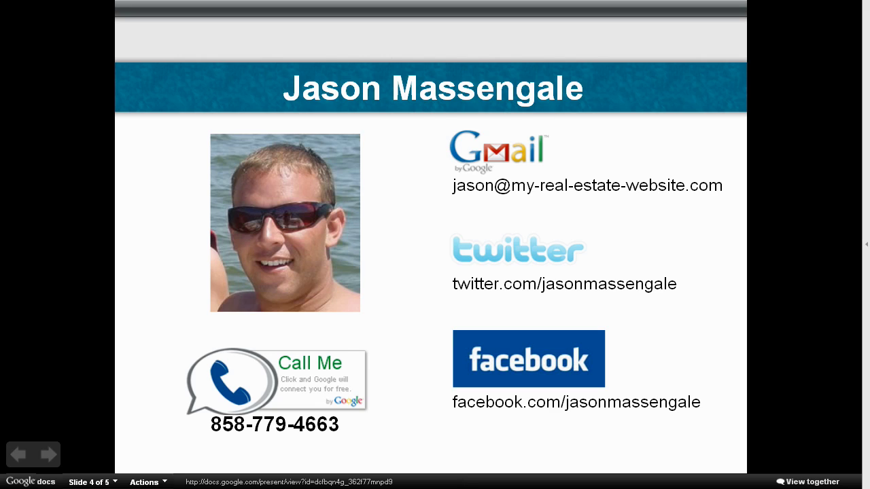
pyautogui.press('Right')
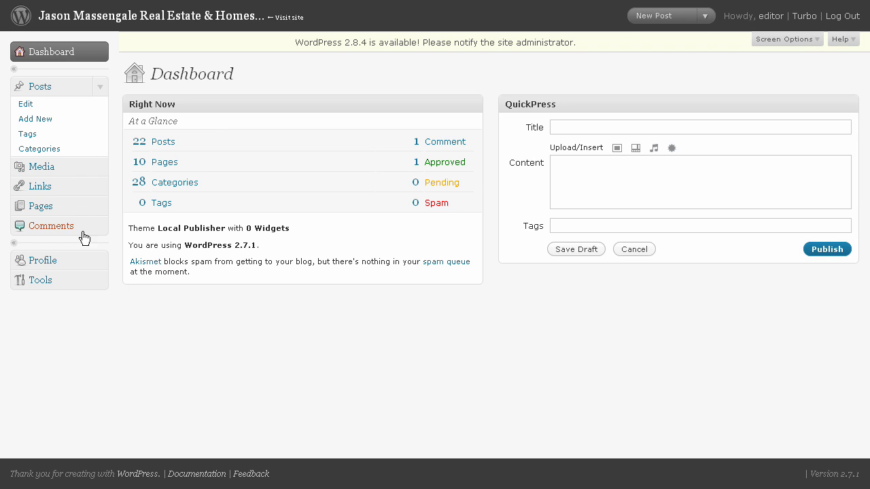
# Open the website's list of pages and look through the page titles.
pyautogui.rightClick(52, 206)
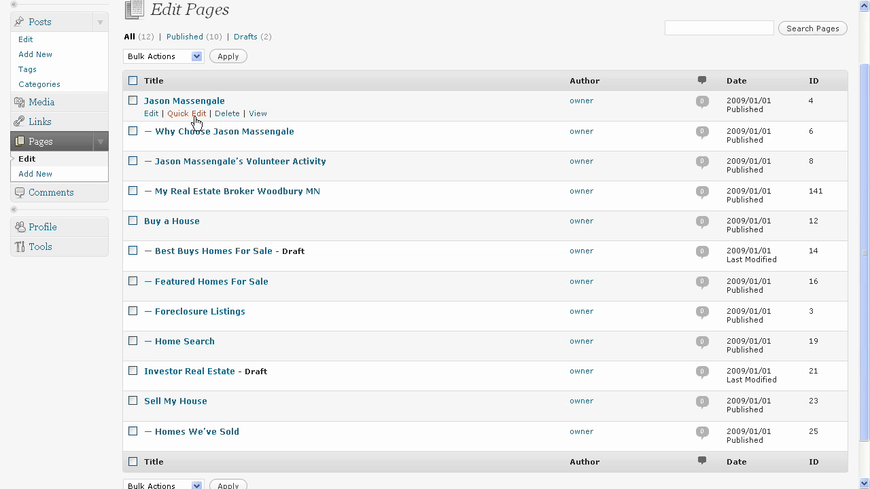
pyautogui.scroll(-2, 445, 56)
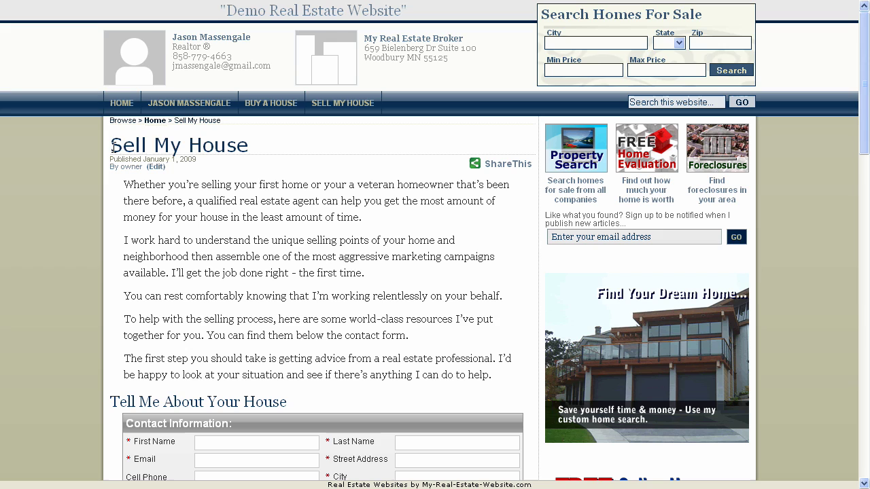
# Examine the live Sell My House page, including its title, body text, seller contact form and related articles.
pyautogui.moveTo(111, 144); pyautogui.dragTo(251, 139)
pyautogui.click(279, 256)
pyautogui.moveTo(125, 184); pyautogui.dragTo(495, 375)
pyautogui.click(496, 375)
pyautogui.scroll(-2, 862, 183)
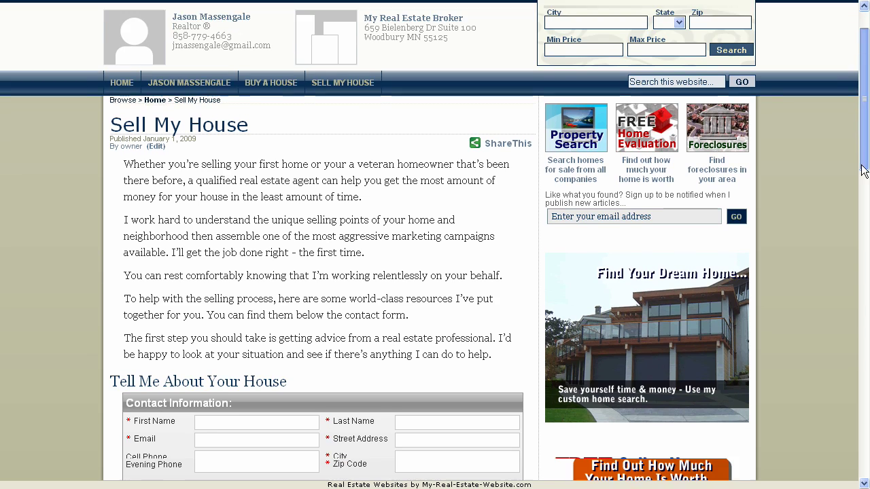
pyautogui.scroll(-14, 861, 184)
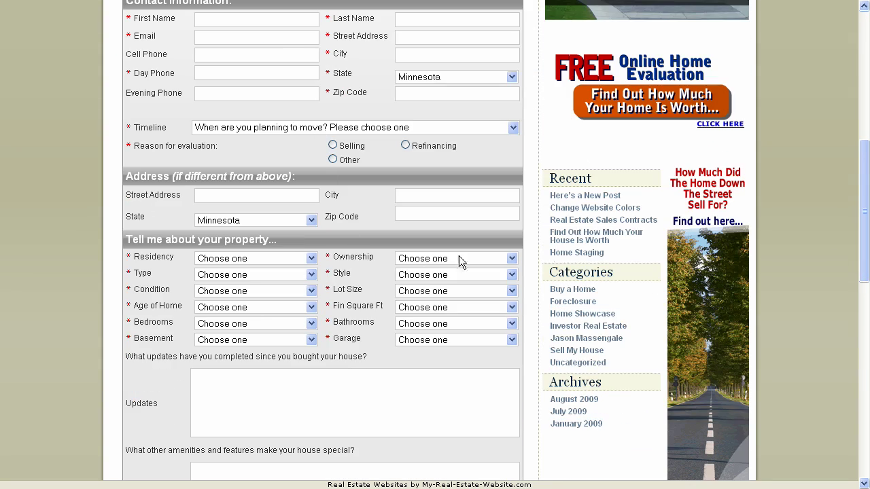
pyautogui.moveTo(863, 208); pyautogui.dragTo(863, 303)
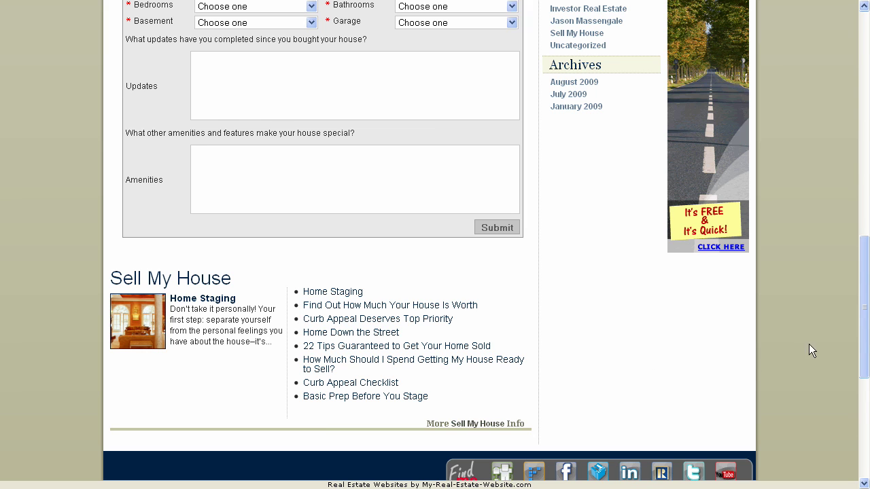
pyautogui.moveTo(863, 306); pyautogui.dragTo(863, 81)
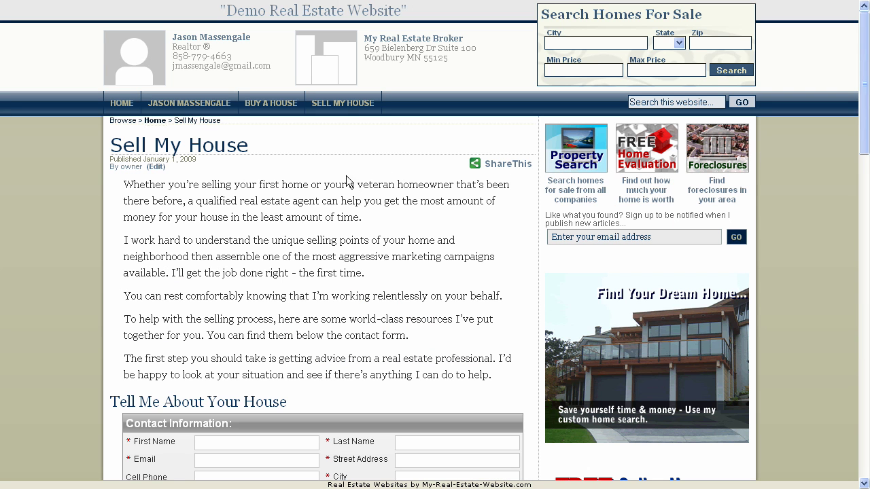
# Check the subpages offered under the live site's Sell My House, agent profile and Buy a House navigation entries.
pyautogui.moveTo(341, 107)
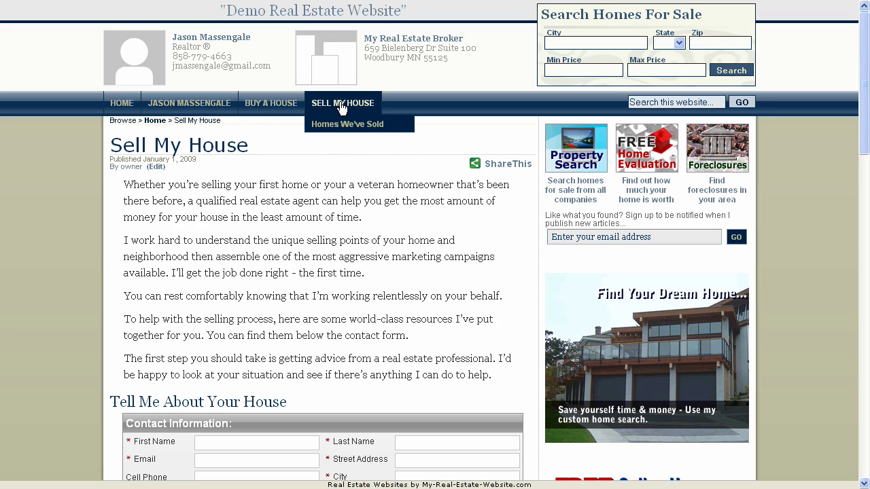
pyautogui.moveTo(207, 105)
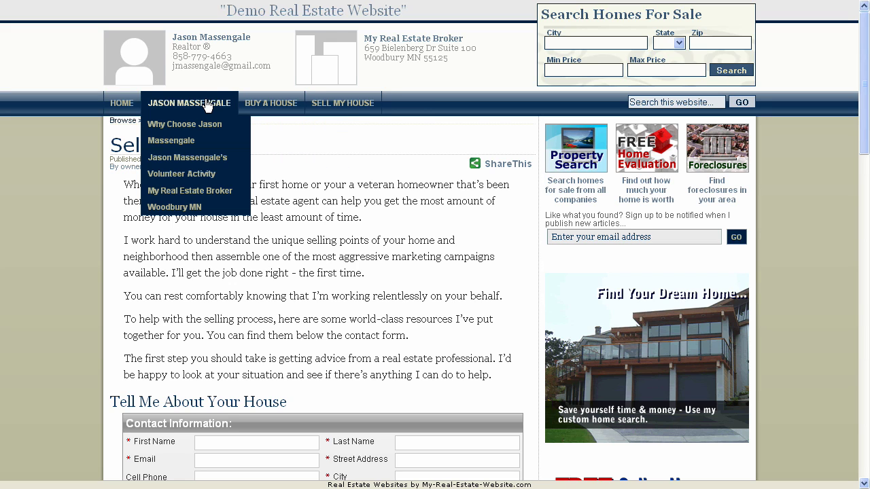
pyautogui.moveTo(281, 109)
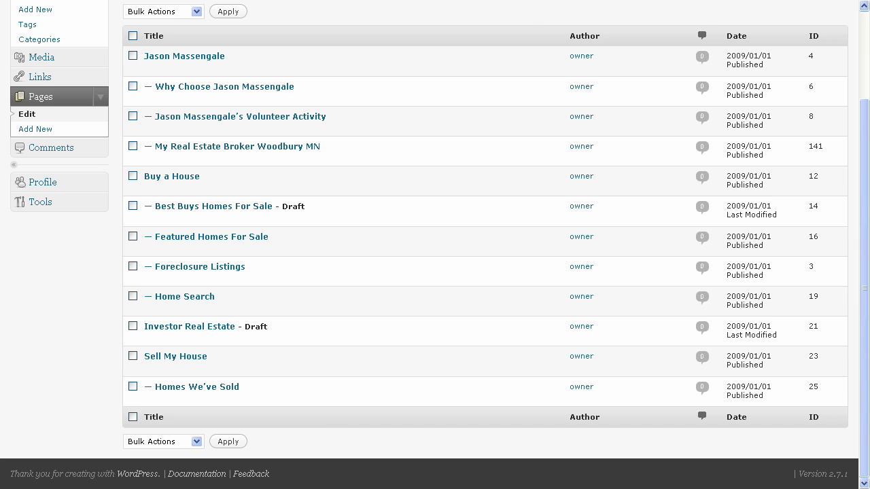
# Inspect the Quick Edit settings of the agent's "Why Choose" subpage and close them without saving.
pyautogui.moveTo(404, 80)
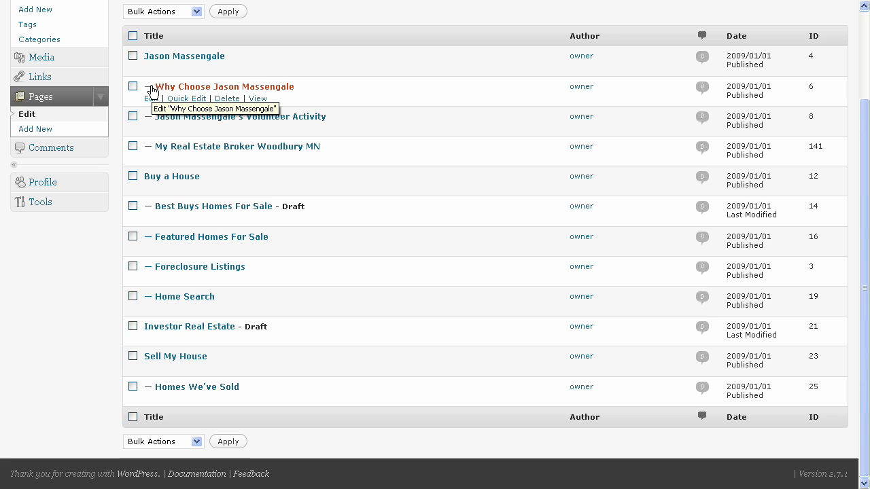
pyautogui.click(184, 99)
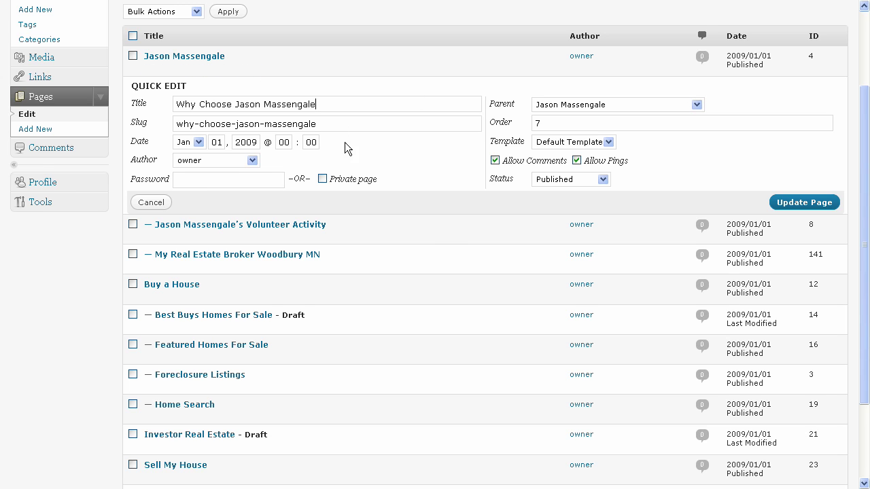
pyautogui.click(151, 203)
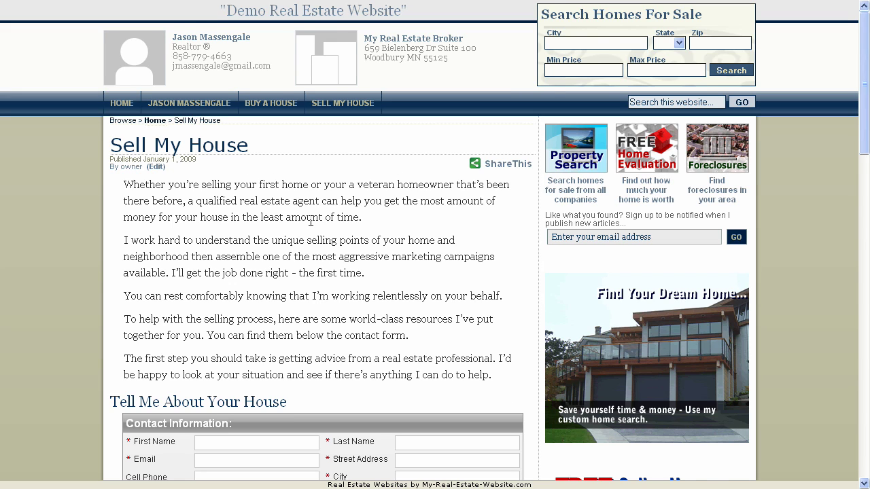
# Review the live Sell My House page from its heading down to the footer links.
pyautogui.scroll(-1, 310, 221)
pyautogui.scroll(-3, 310, 221)
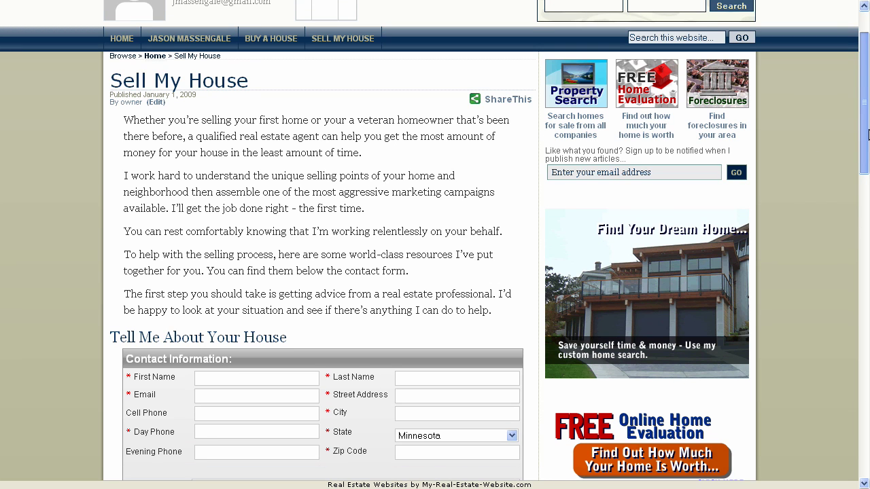
pyautogui.scroll(2, 868, 134)
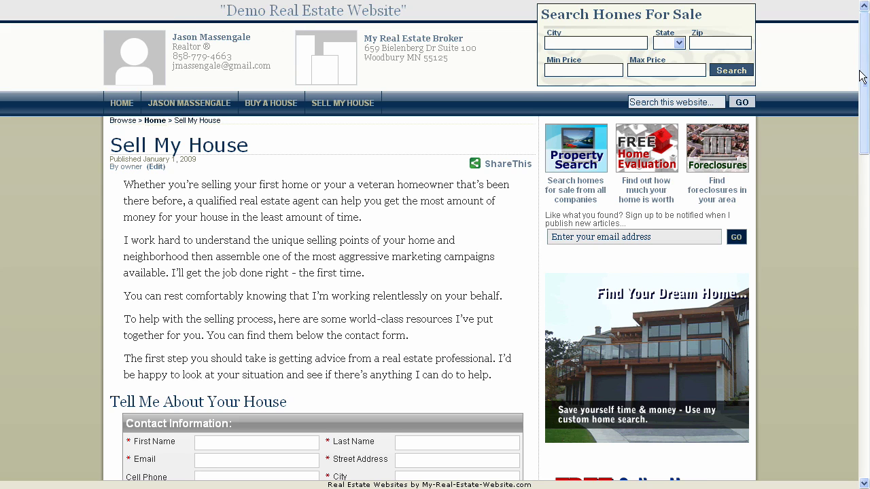
pyautogui.moveTo(861, 76); pyautogui.dragTo(841, 425)
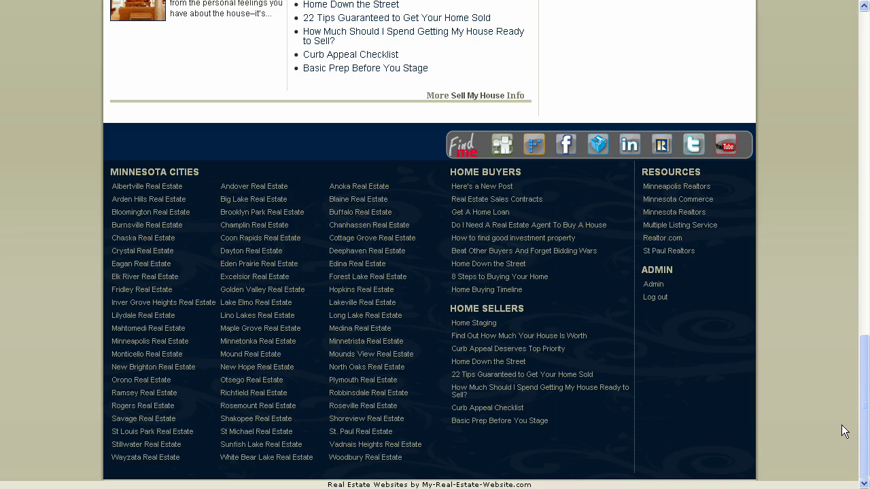
pyautogui.scroll(20, 305, 239)
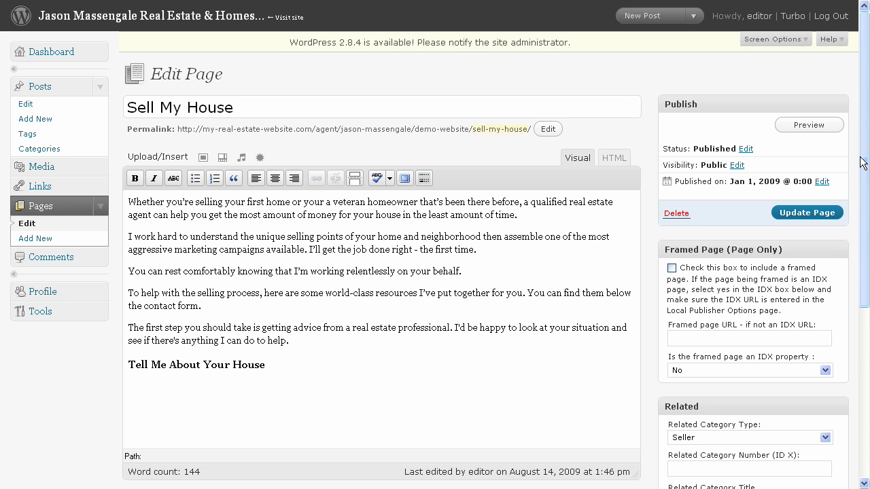
# Inspect the form type and related category type choices in the Sell My House page's edit settings.
pyautogui.moveTo(864, 161); pyautogui.dragTo(865, 171)
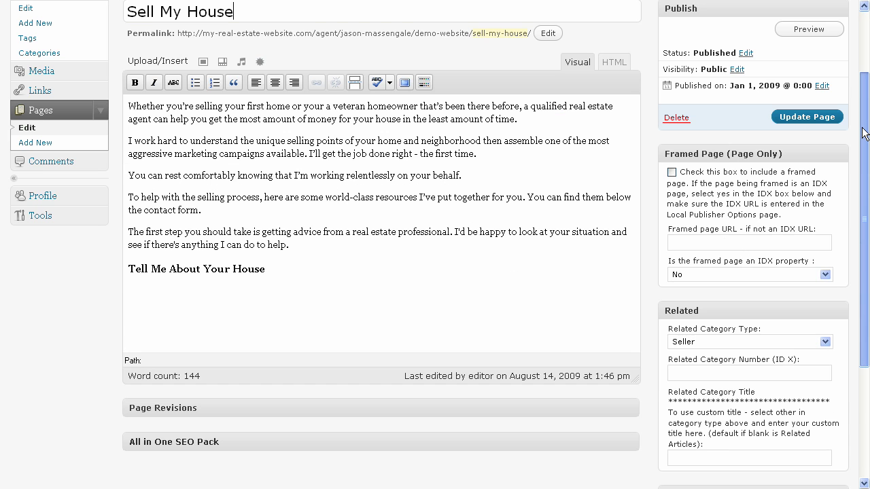
pyautogui.scroll(-5, 864, 133)
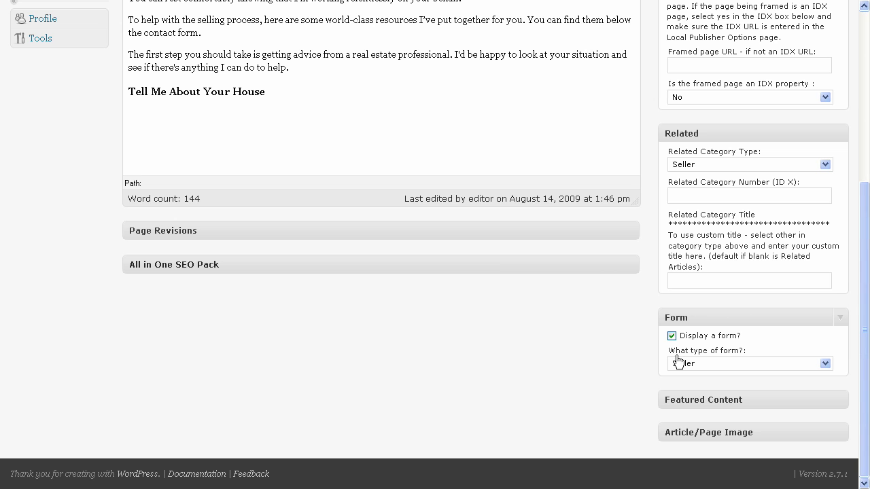
pyautogui.click(723, 363)
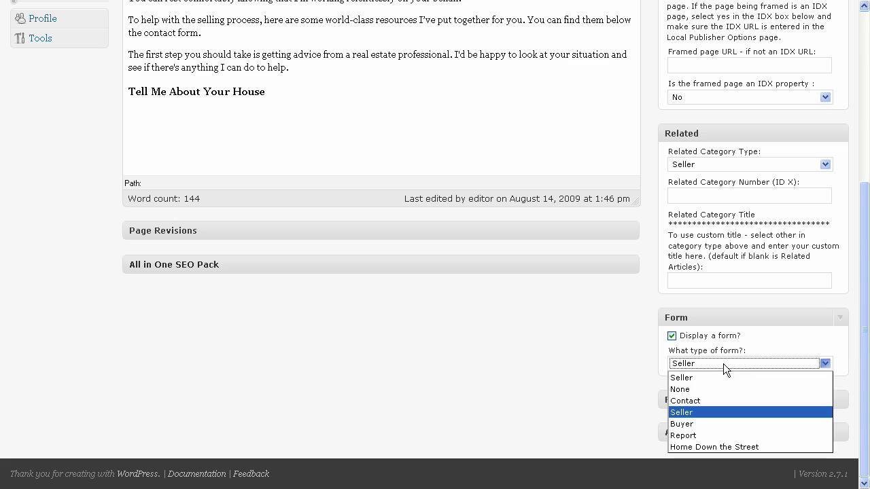
pyautogui.click(723, 364)
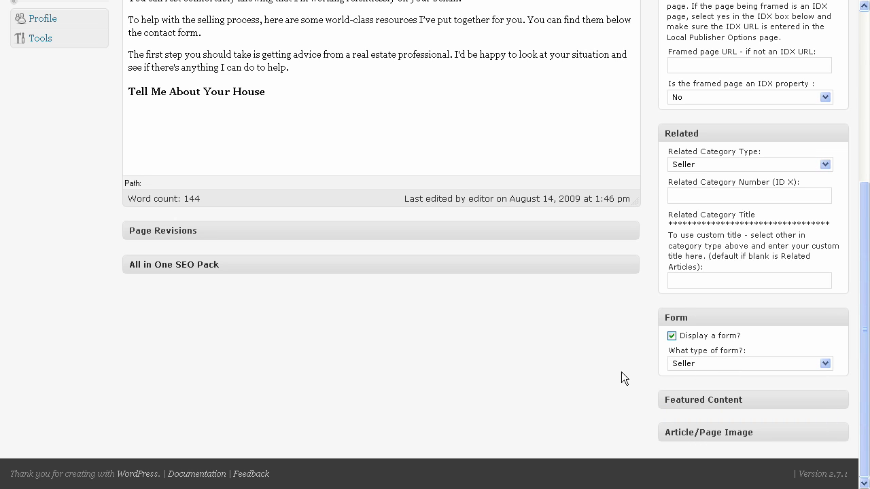
pyautogui.click(729, 165)
pyautogui.click(728, 164)
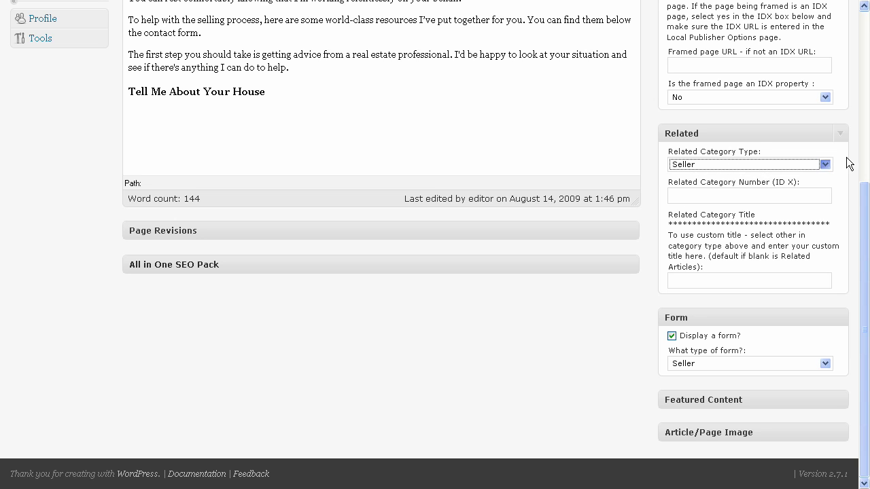
# Highlight the entire body text of the Sell My House page in the editor, then clear the selection.
pyautogui.moveTo(863, 222); pyautogui.dragTo(863, 41)
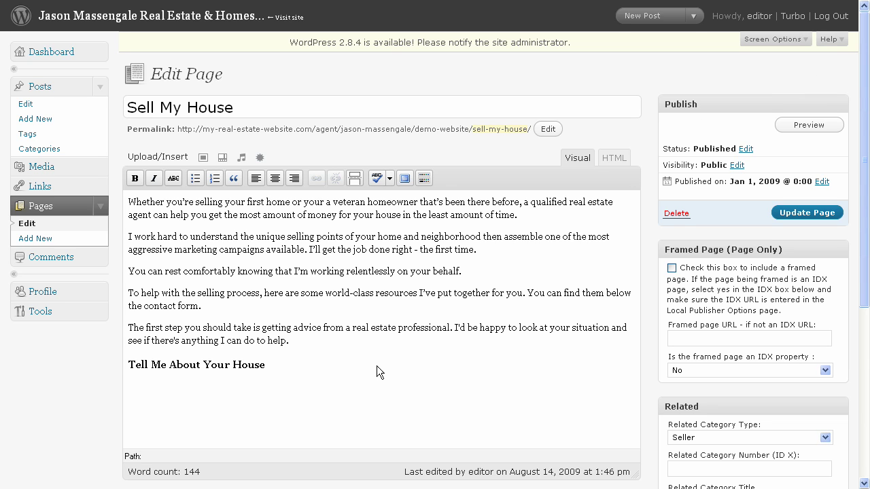
pyautogui.moveTo(345, 365); pyautogui.dragTo(127, 202)
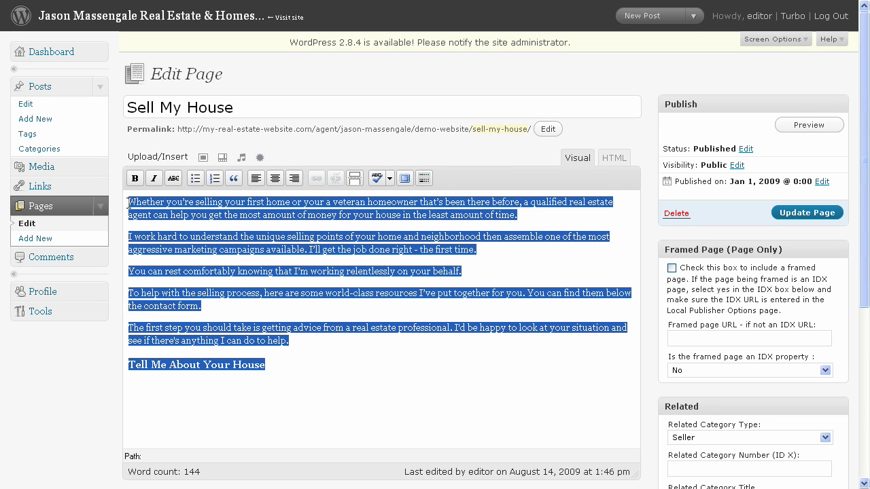
pyautogui.click(127, 202)
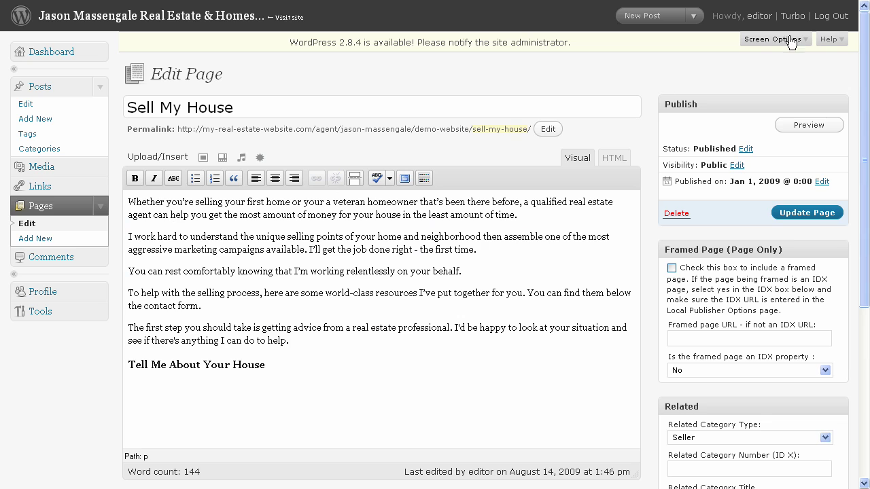
# Leave the Sell My House page editor and open the website's list of posts.
pyautogui.hotkey('alt', 'Left')
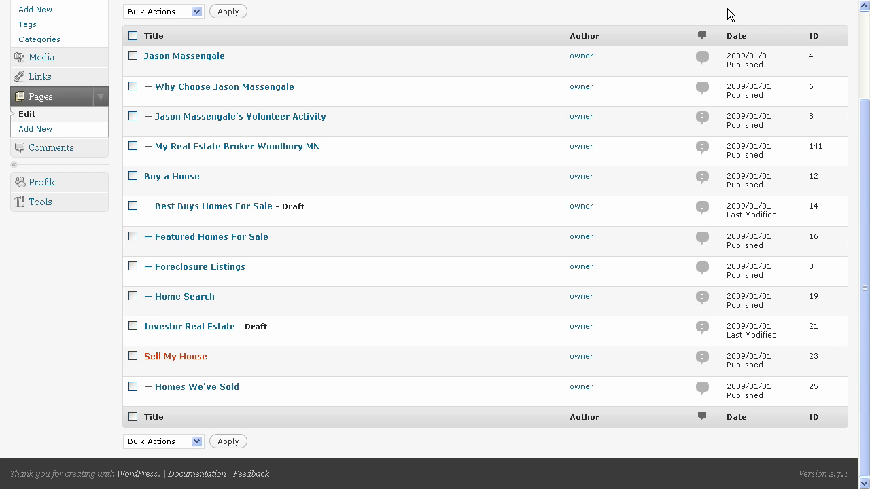
pyautogui.scroll(3, 82, 70)
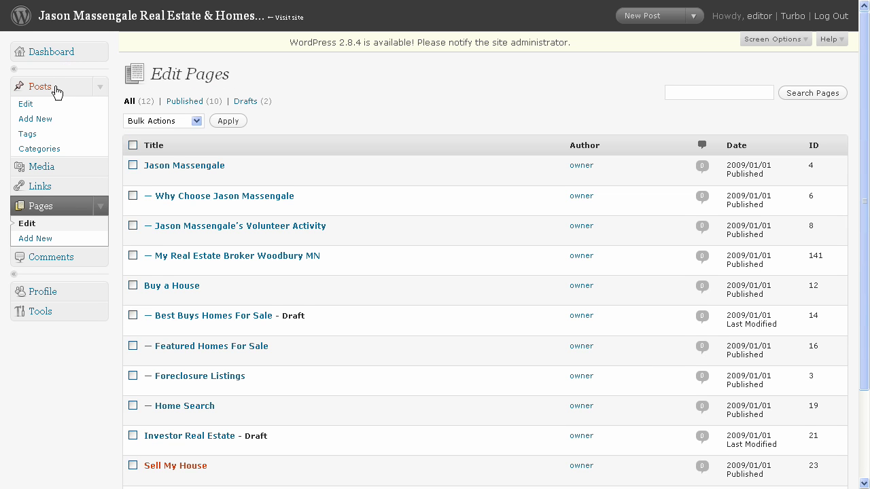
pyautogui.click(54, 87)
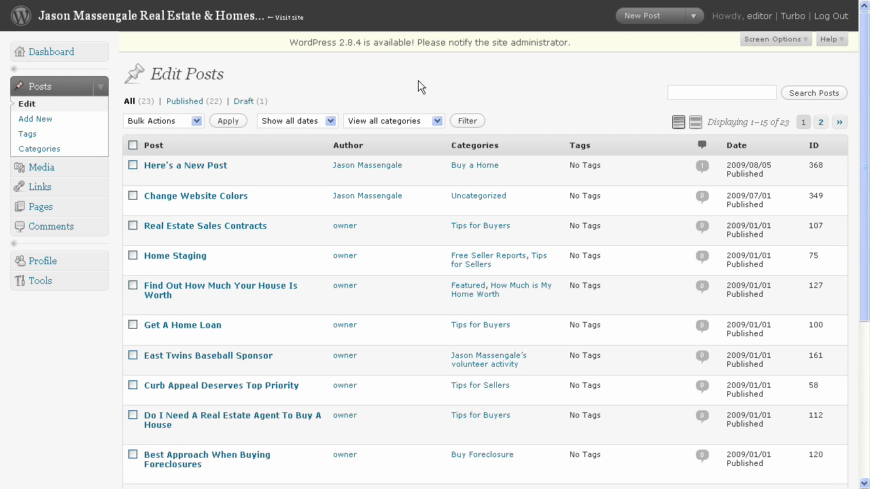
pyautogui.moveTo(290, 164)
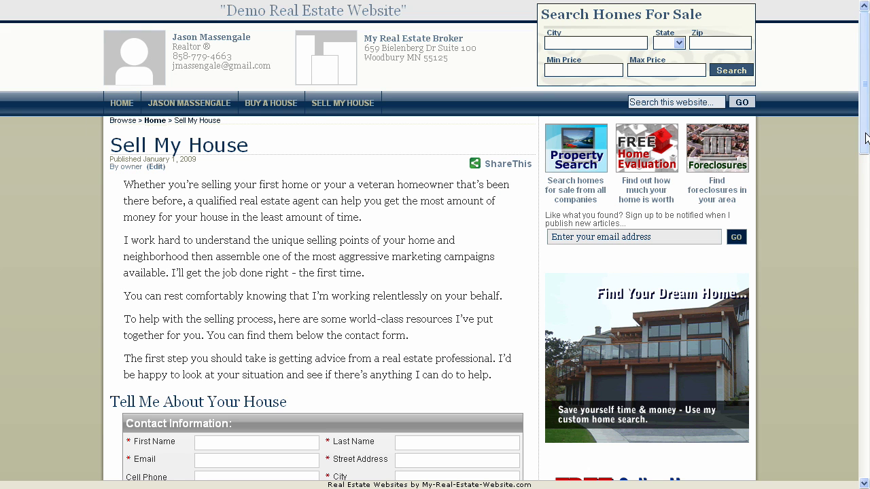
# Examine the related article links below the live Sell My House form and the site's category list.
pyautogui.moveTo(866, 138); pyautogui.dragTo(866, 394)
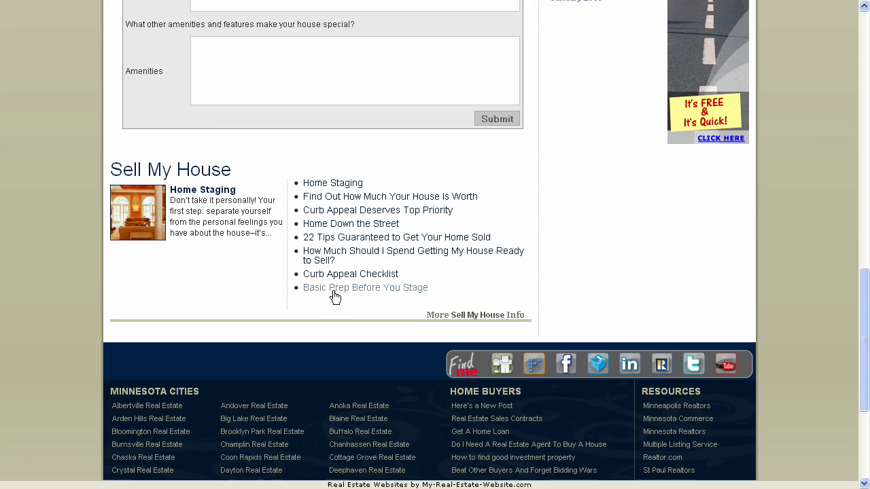
pyautogui.moveTo(861, 343); pyautogui.dragTo(867, 226)
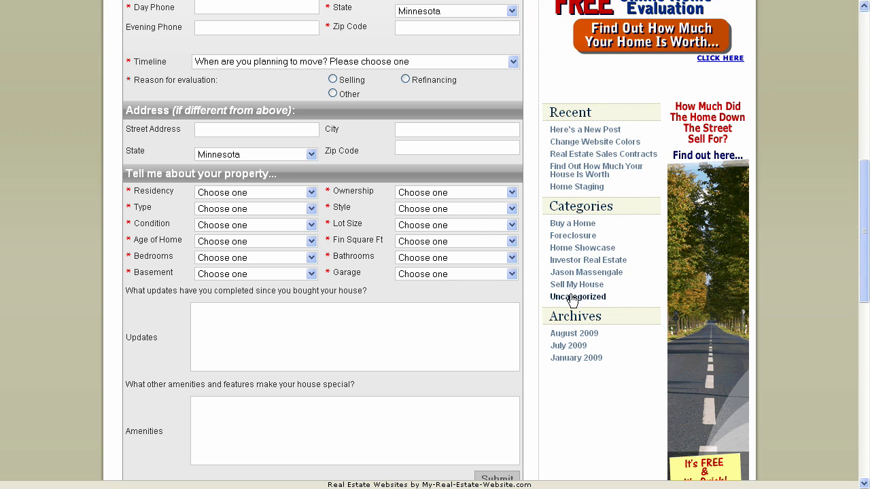
# Open the Buy a Home category archive on the live site and look through its posts.
pyautogui.rightClick(573, 224)
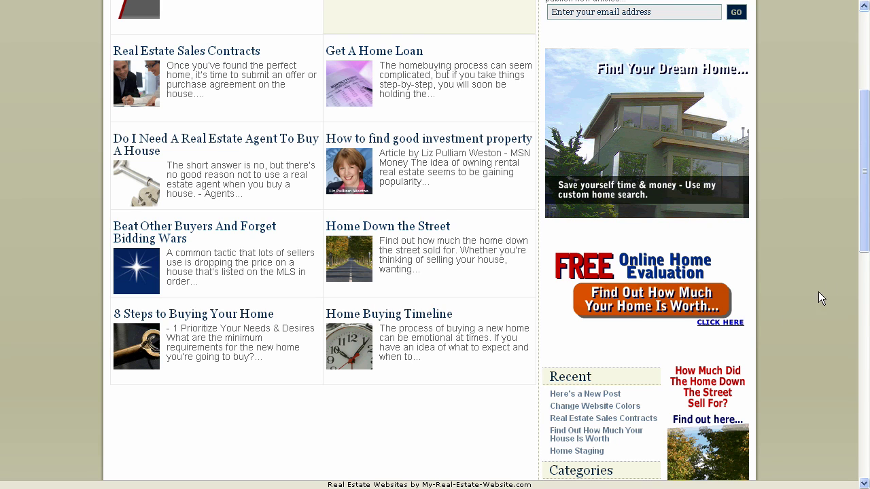
pyautogui.moveTo(863, 258); pyautogui.dragTo(863, 217)
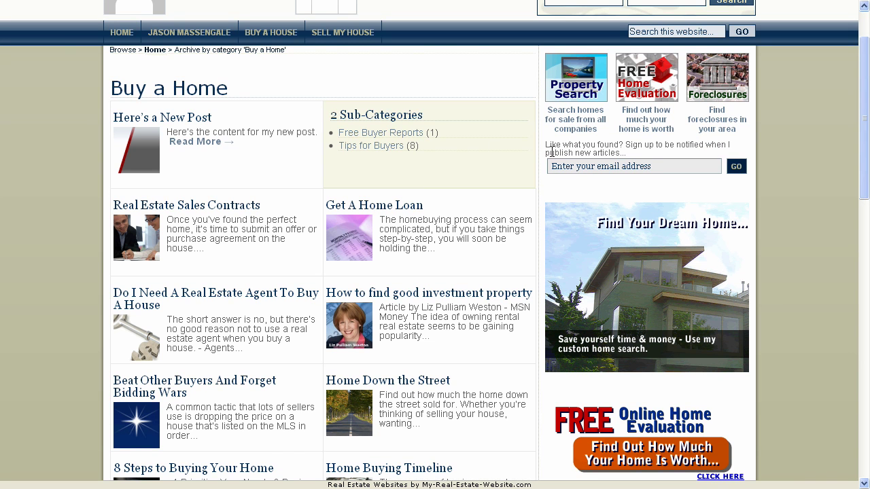
# Examine the Buy a Home archive's sub-categories and the footer's lists of home buyer and home seller posts on the live site.
pyautogui.moveTo(337, 115); pyautogui.dragTo(423, 111)
pyautogui.click(424, 111)
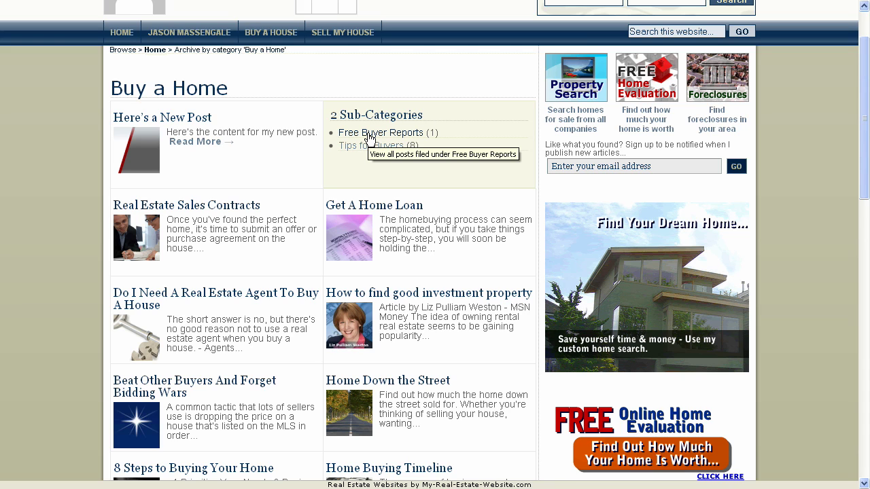
pyautogui.scroll(2, 479, 149)
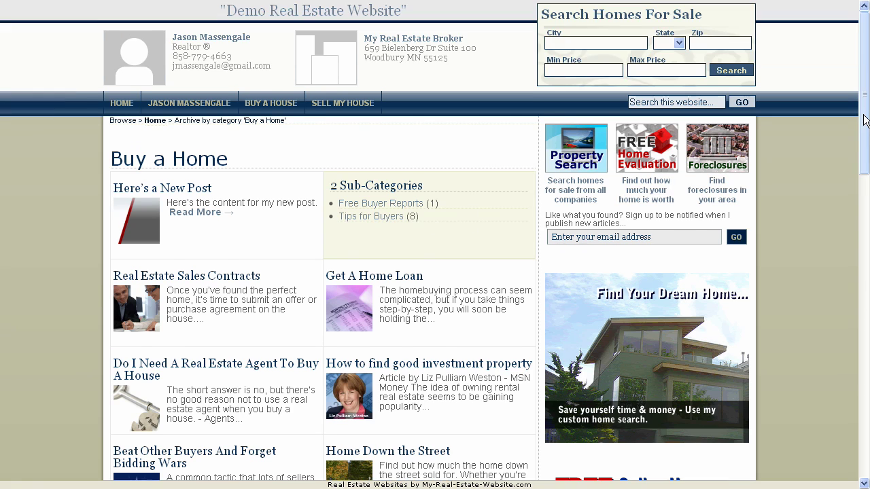
pyautogui.moveTo(864, 118); pyautogui.dragTo(821, 416)
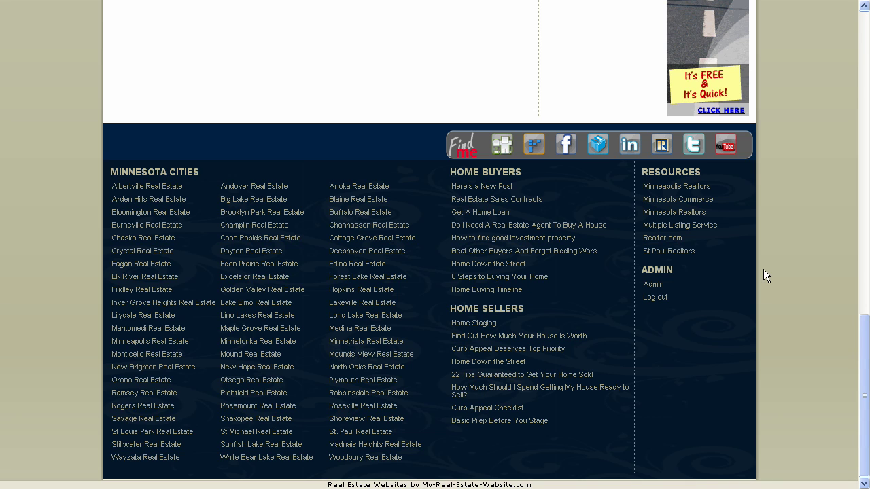
pyautogui.moveTo(860, 367); pyautogui.dragTo(862, 27)
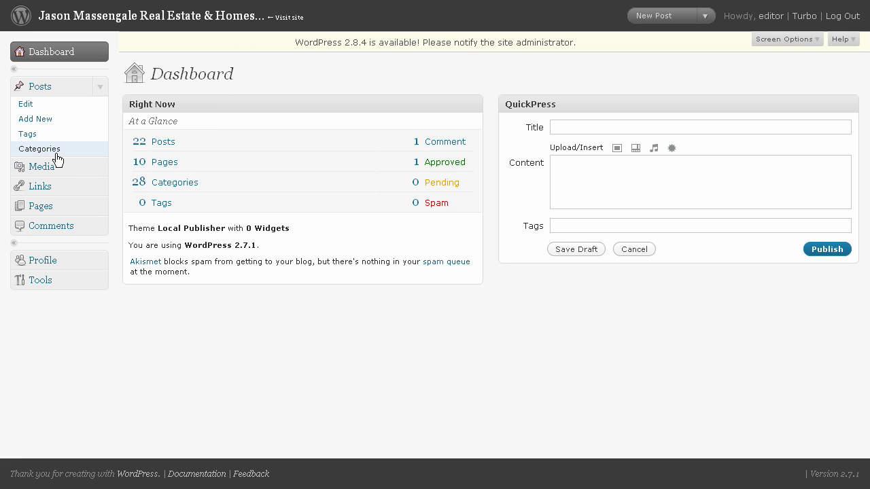
# Open the post categories in the WordPress admin and look through the list, continuing to its second page.
pyautogui.rightClick(48, 150)
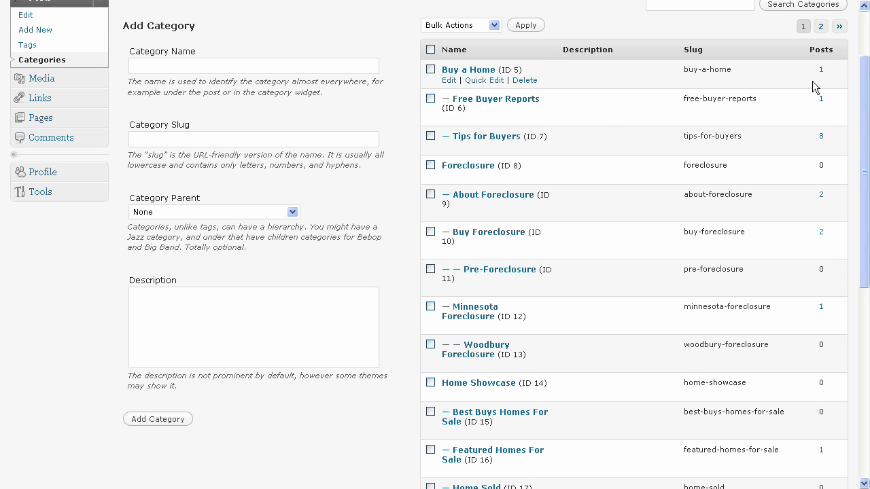
pyautogui.moveTo(868, 260); pyautogui.dragTo(868, 259)
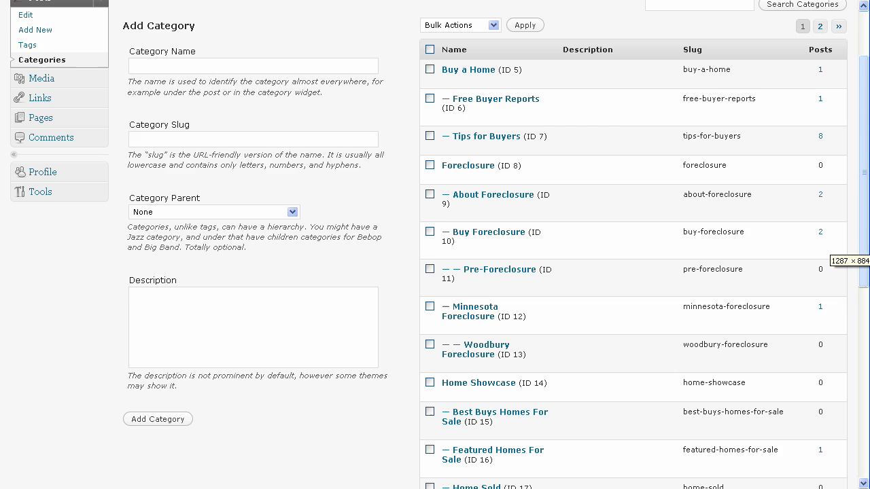
pyautogui.scroll(-5, 847, 435)
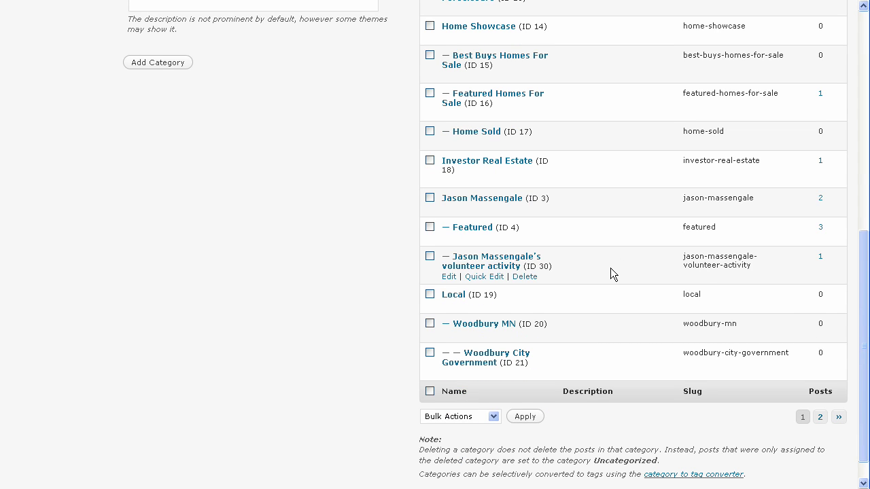
pyautogui.click(820, 417)
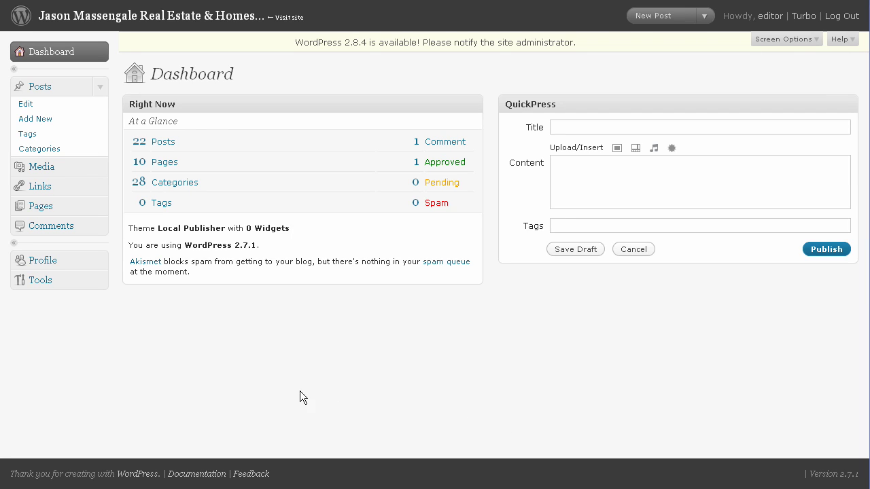
# Open the list of links in the WordPress admin and examine the matching Resources links in the live site's footer.
pyautogui.rightClick(39, 188)
pyautogui.click(70, 210)
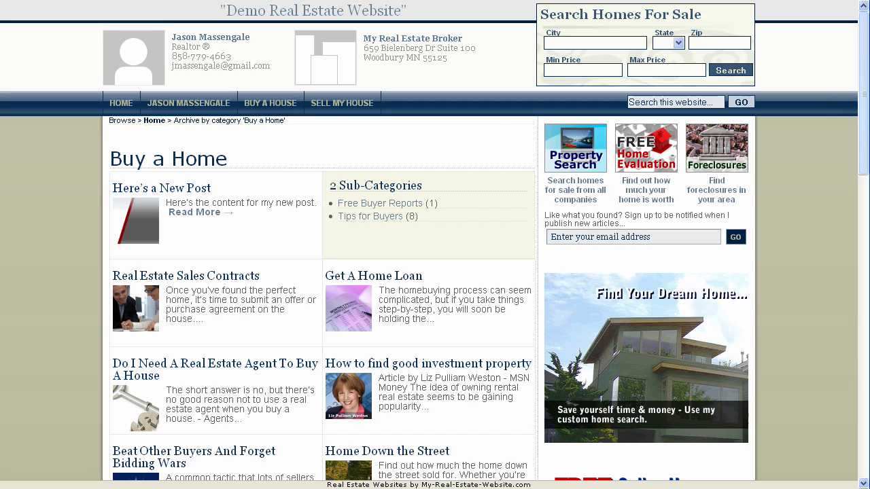
pyautogui.moveTo(863, 122); pyautogui.dragTo(849, 421)
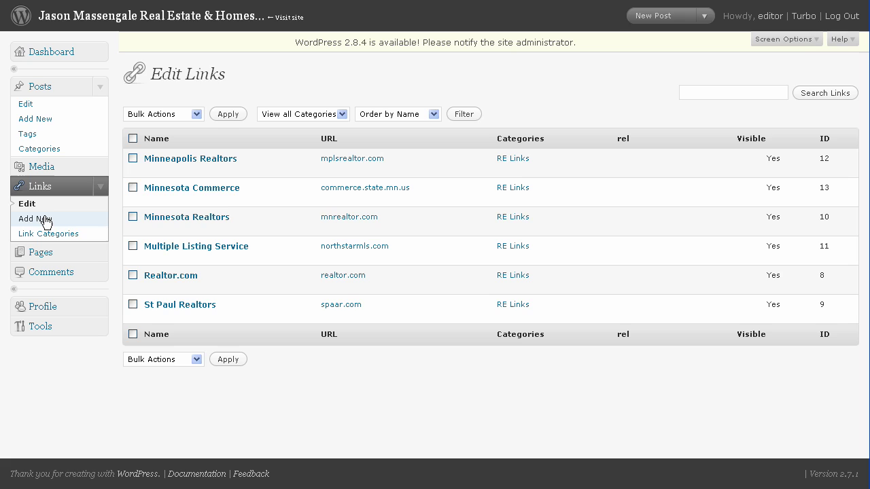
# Open the Media Library and look through the uploaded property images.
pyautogui.click(66, 170)
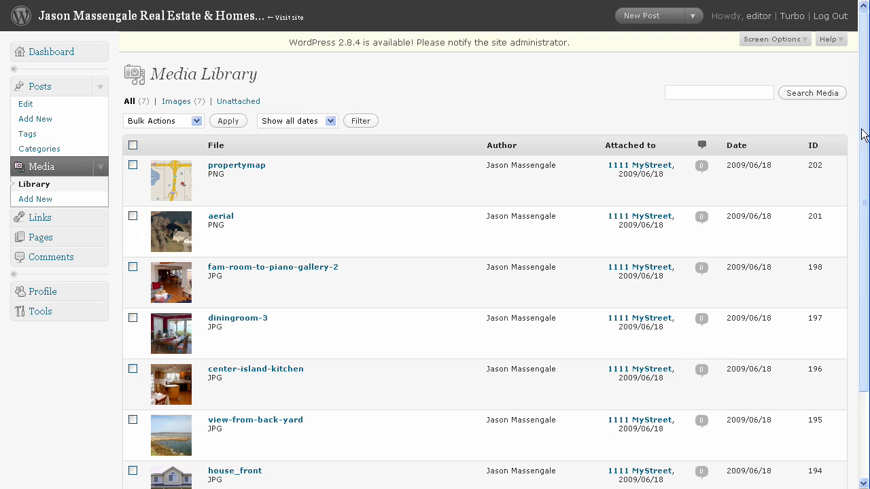
pyautogui.moveTo(863, 135); pyautogui.dragTo(862, 158)
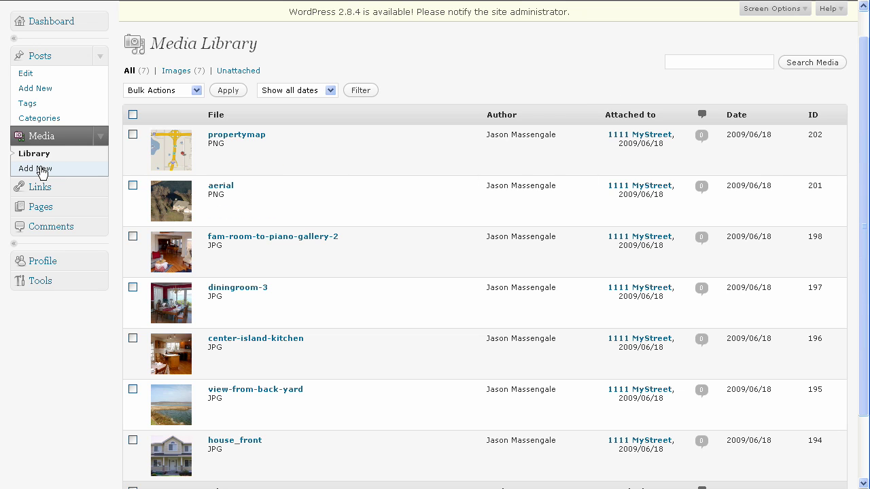
pyautogui.scroll(-3, 454, 68)
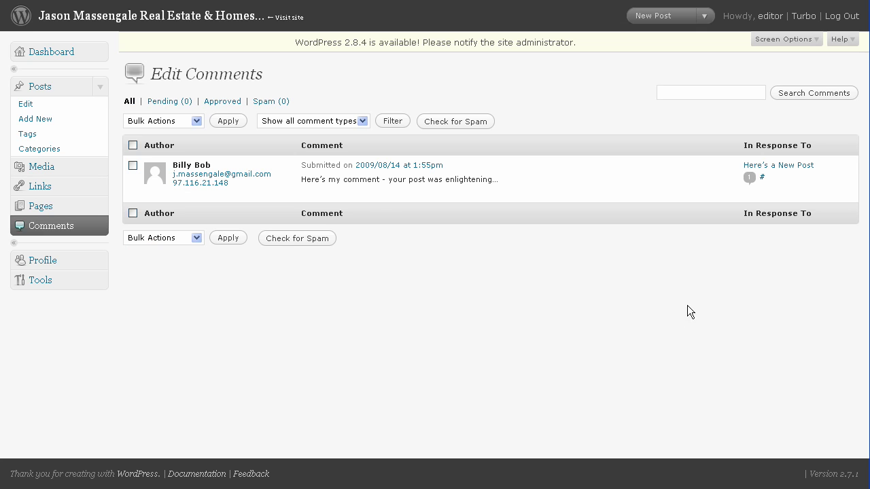
# Unapprove the comment on Here's a New Post, review its moderation options, and approve it again.
pyautogui.moveTo(257, 170)
pyautogui.click(319, 196)
pyautogui.moveTo(497, 201)
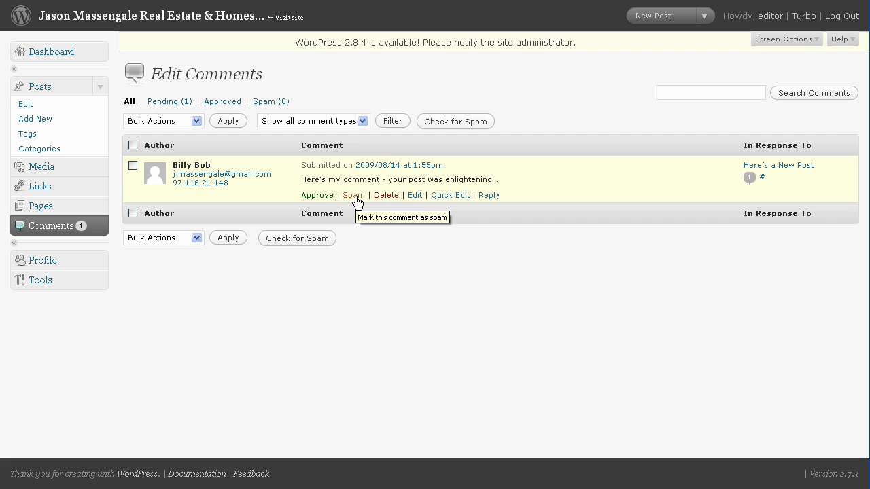
pyautogui.click(318, 196)
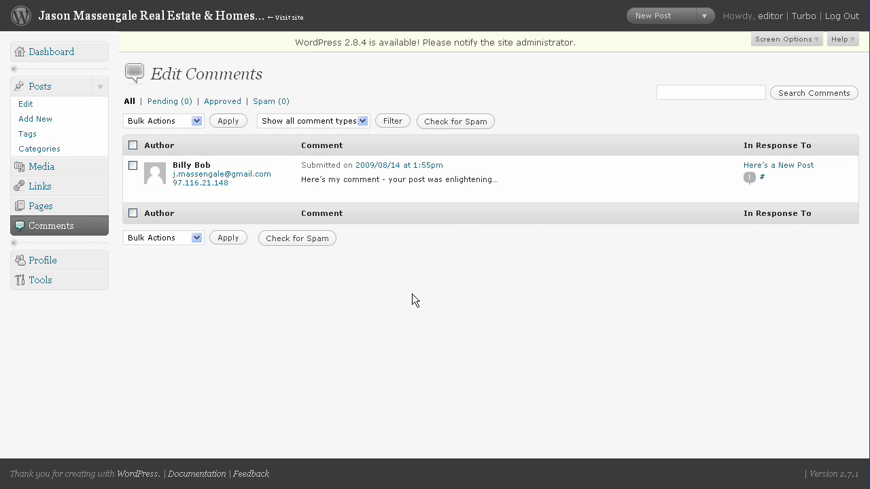
# Compare the live Sell My House page with the live Here's a New Post article and its comment section.
pyautogui.click(553, 1)
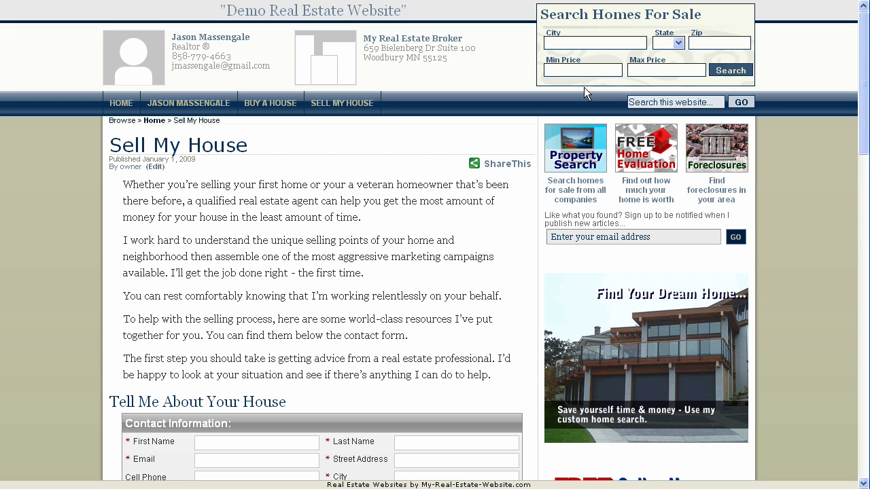
pyautogui.moveTo(863, 115); pyautogui.dragTo(865, 247)
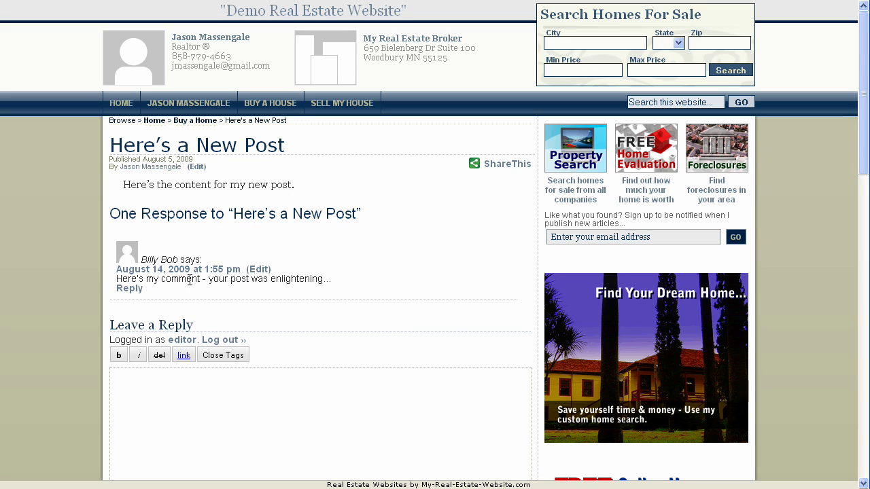
pyautogui.moveTo(864, 170); pyautogui.dragTo(867, 121)
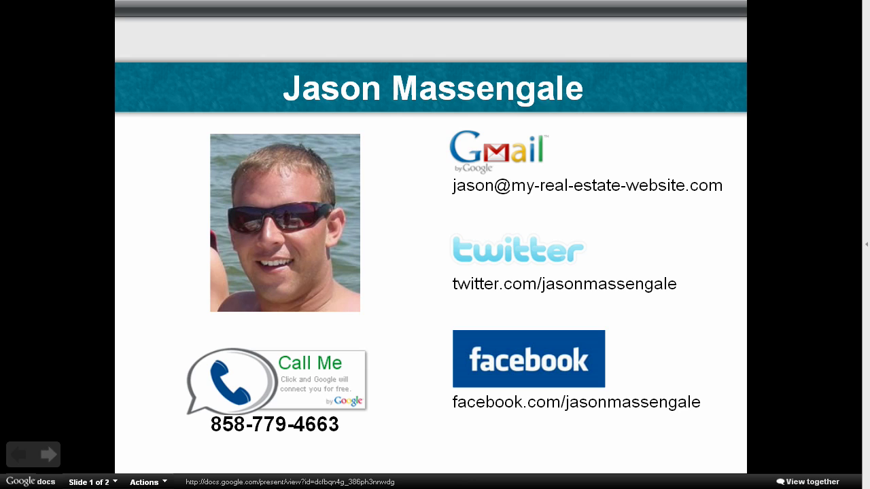
pyautogui.press('Right')
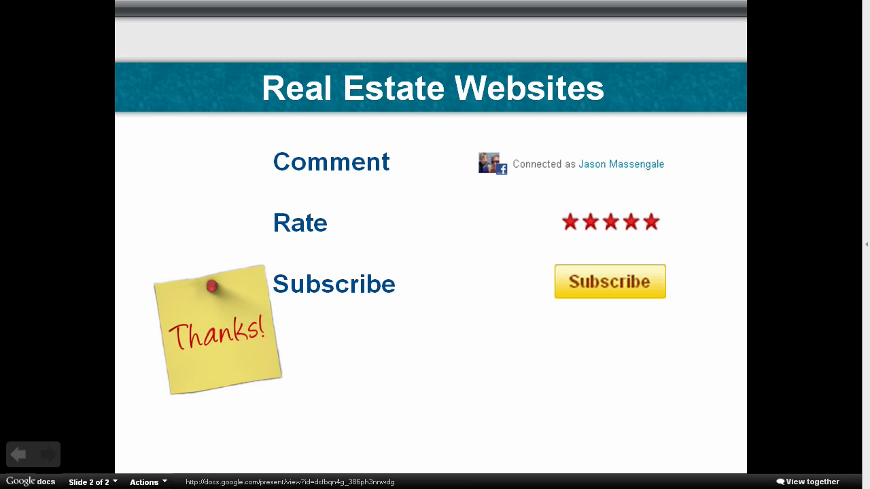